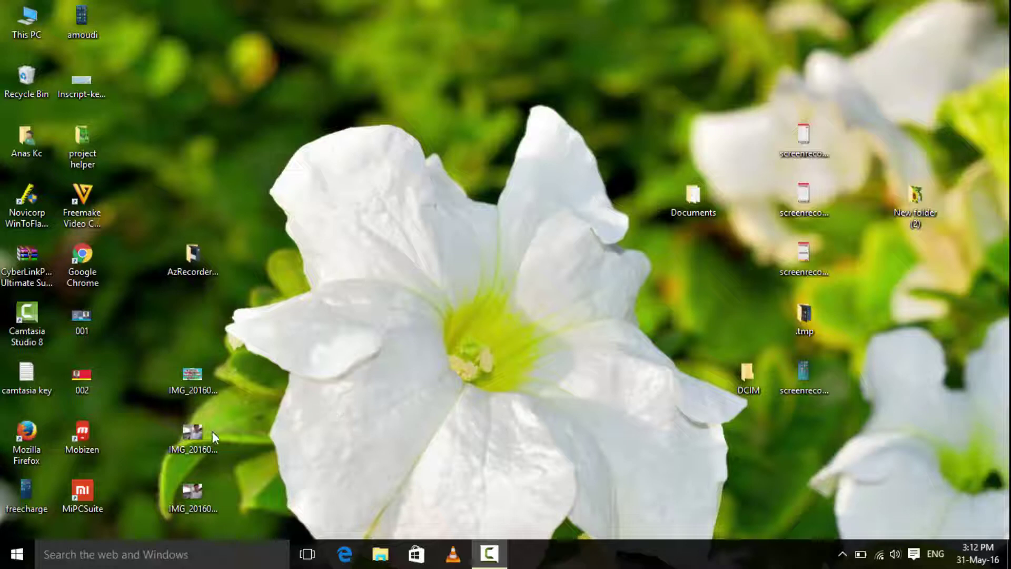
# Launch Firefox and load the router admin page at 192.168.1.1.
pyautogui.doubleClick(29, 439)
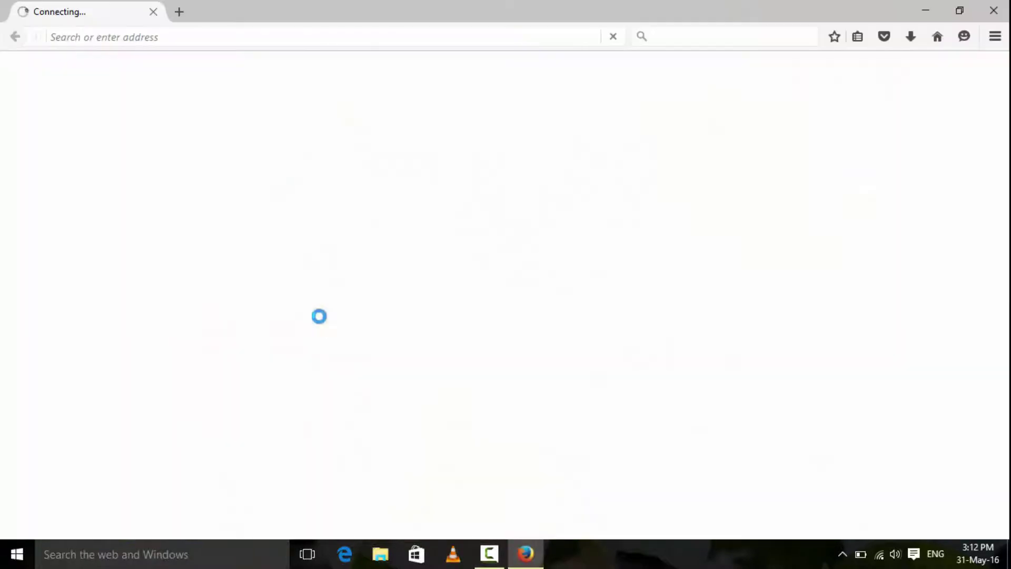
pyautogui.click(157, 37)
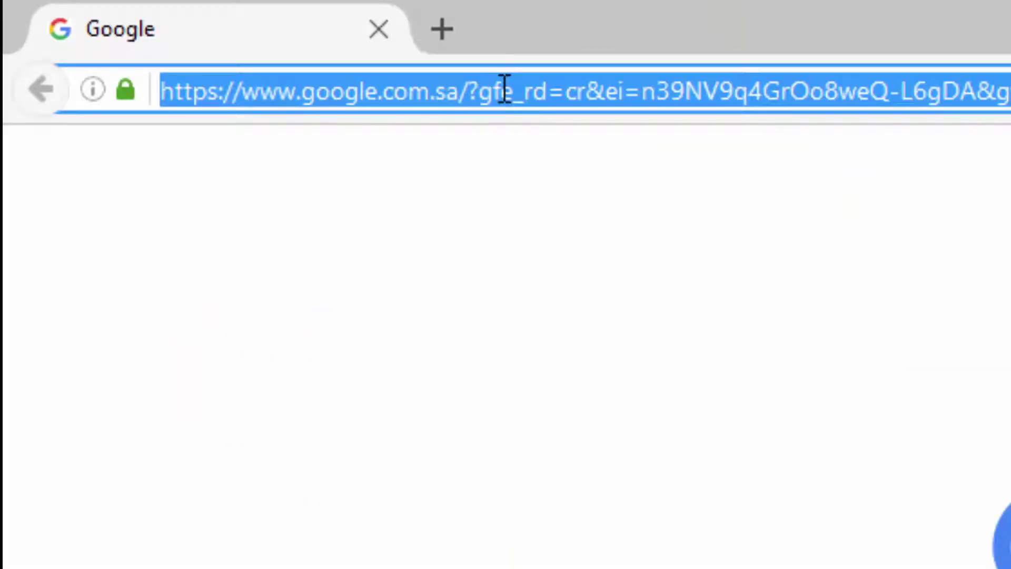
pyautogui.write('19')
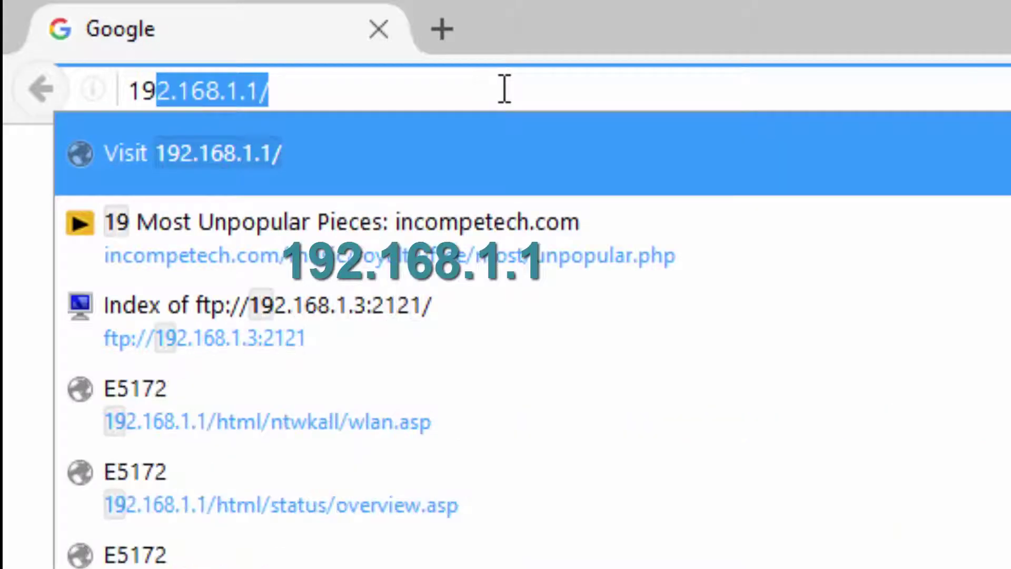
pyautogui.write('2.')
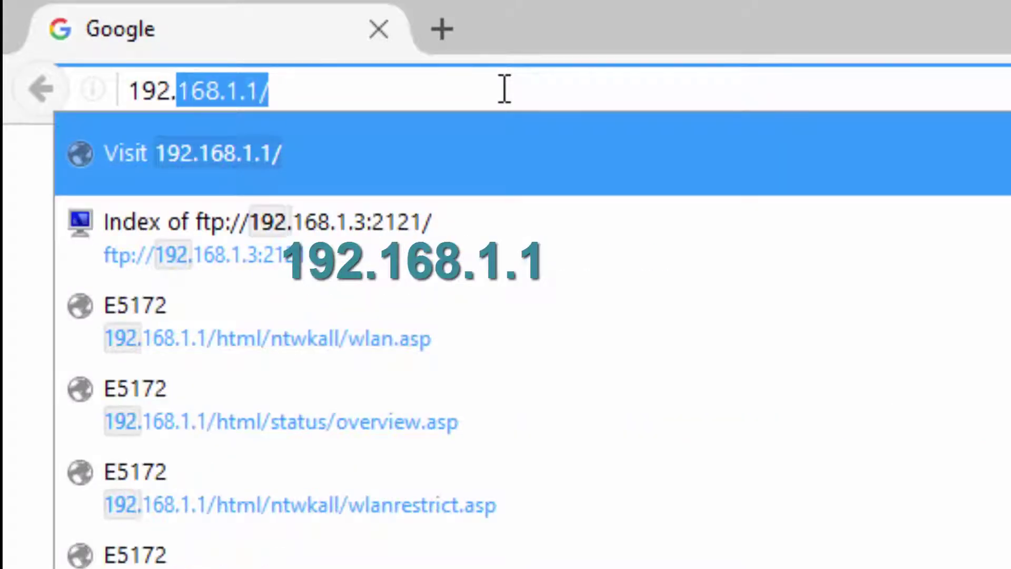
pyautogui.write('168.1.1')
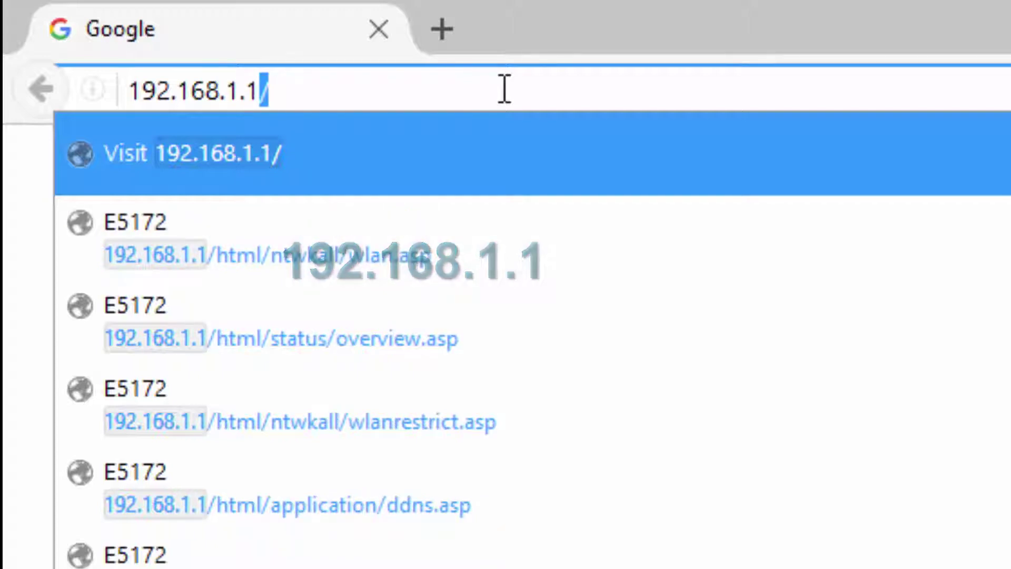
pyautogui.press('Return')
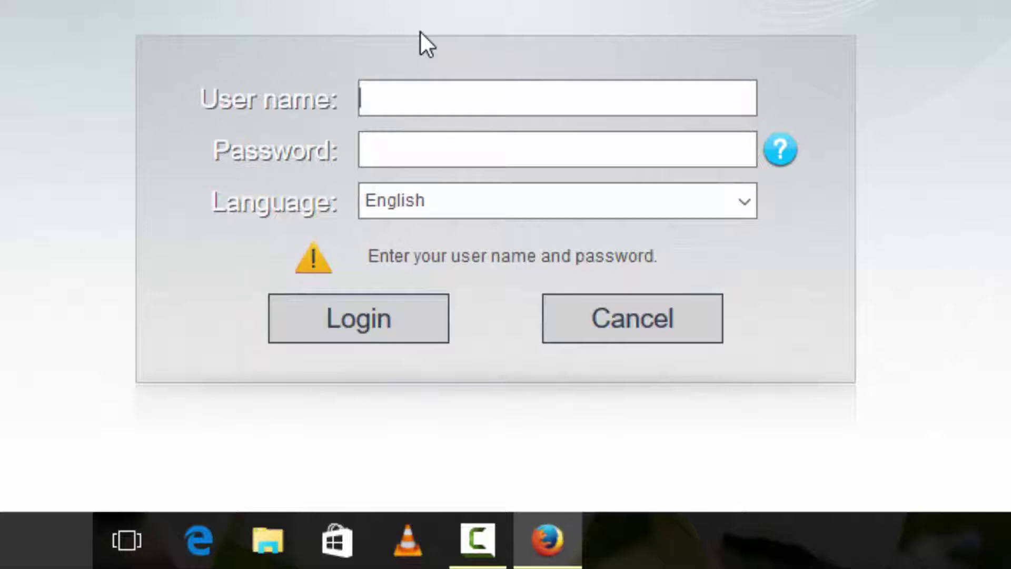
# Sign in with user name admin and the account password.
pyautogui.write('admin')
pyautogui.press('Tab')
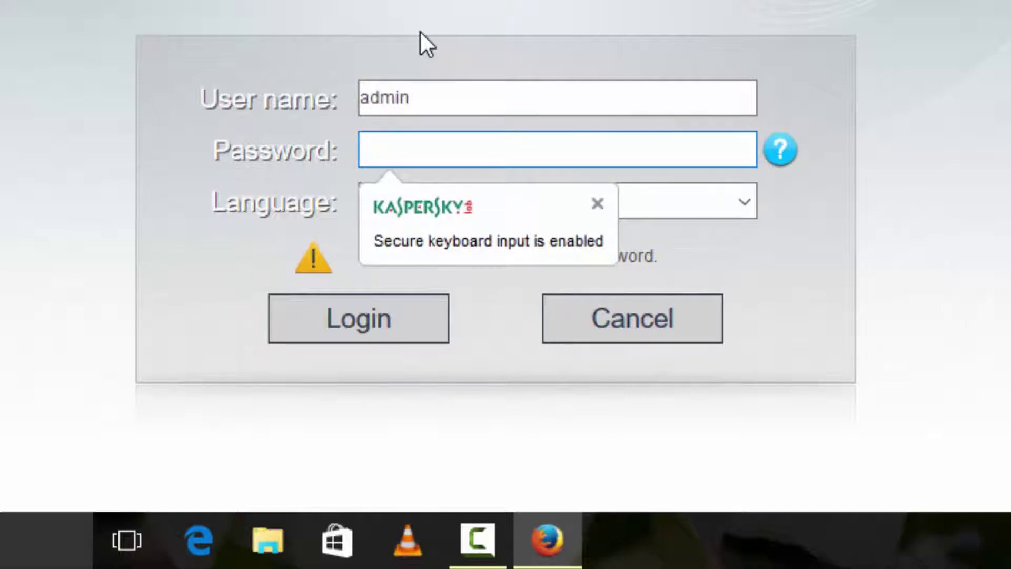
pyautogui.write('admin')
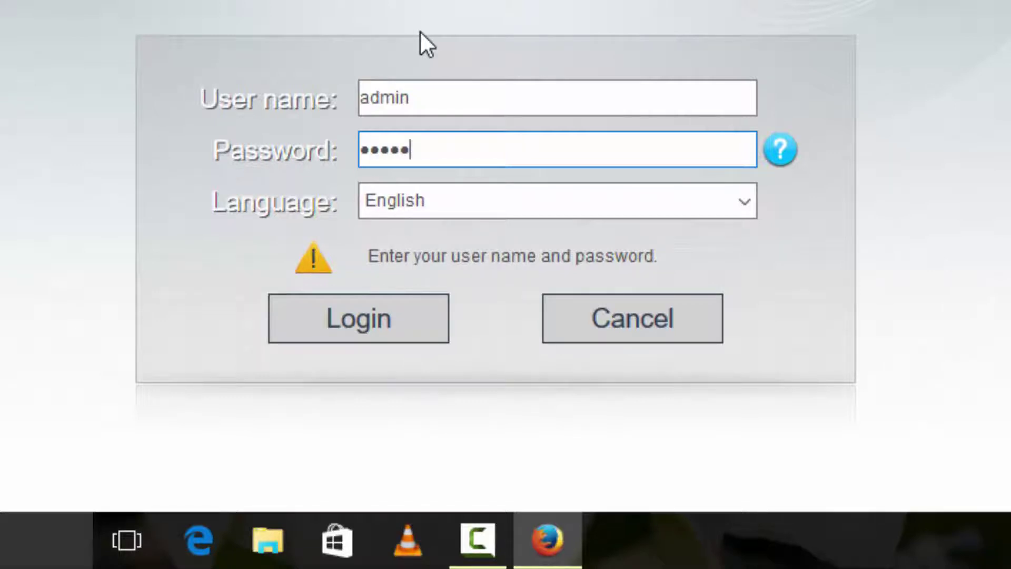
pyautogui.click(362, 342)
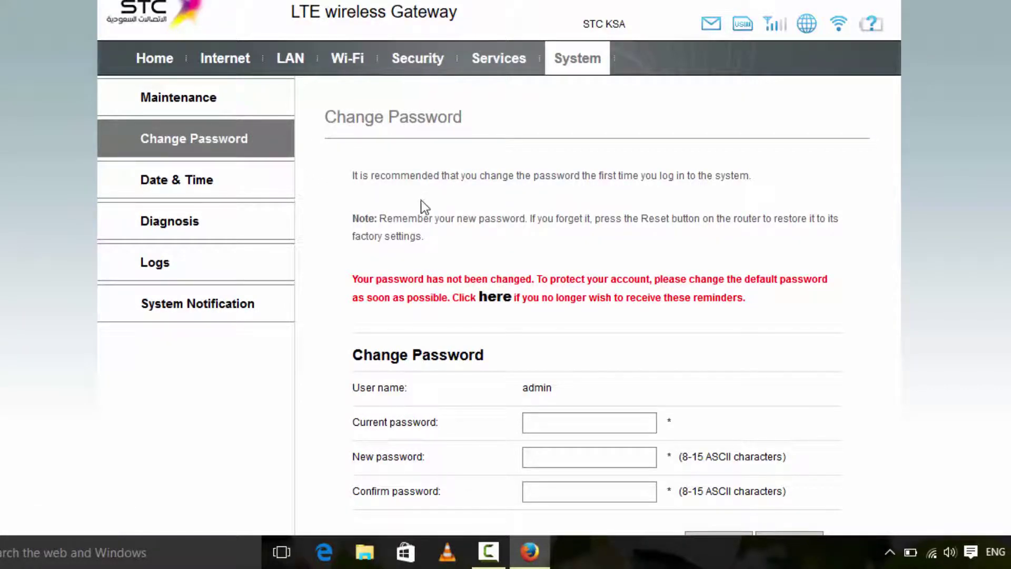
pyautogui.scroll(-3, 421, 206)
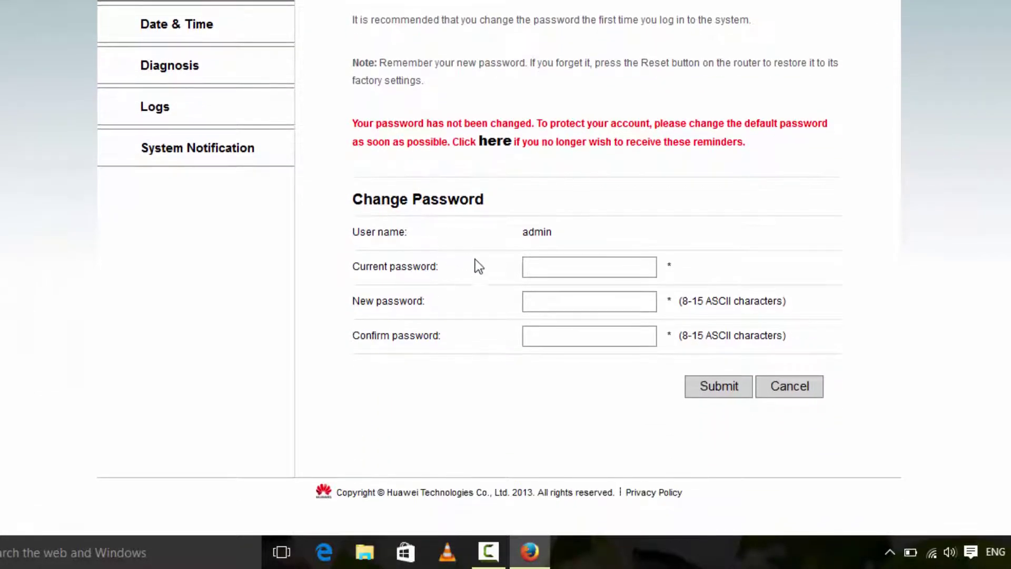
pyautogui.click(544, 268)
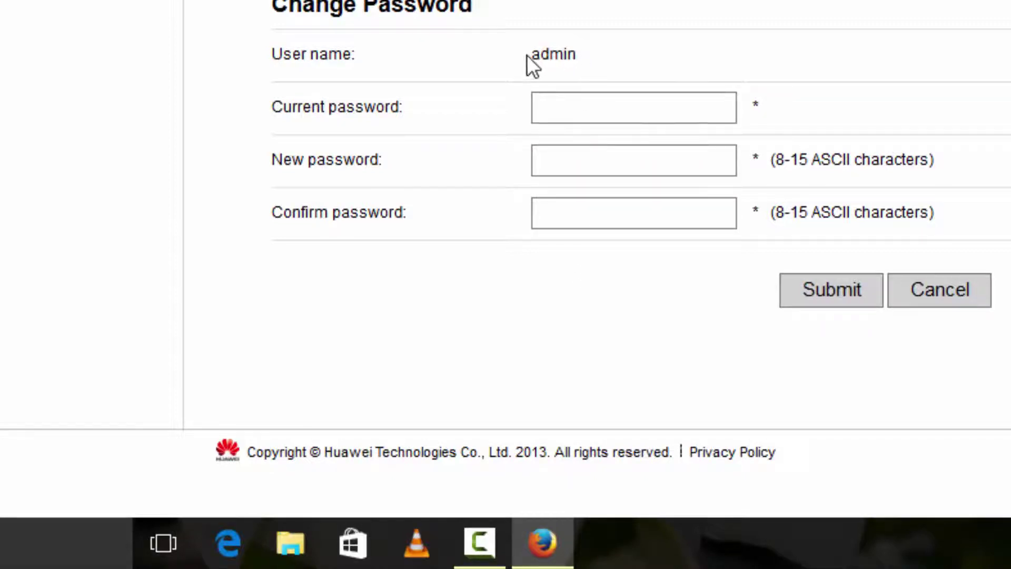
pyautogui.moveTo(527, 55); pyautogui.dragTo(600, 61)
pyautogui.click(638, 49)
pyautogui.scroll(5, 487, 72)
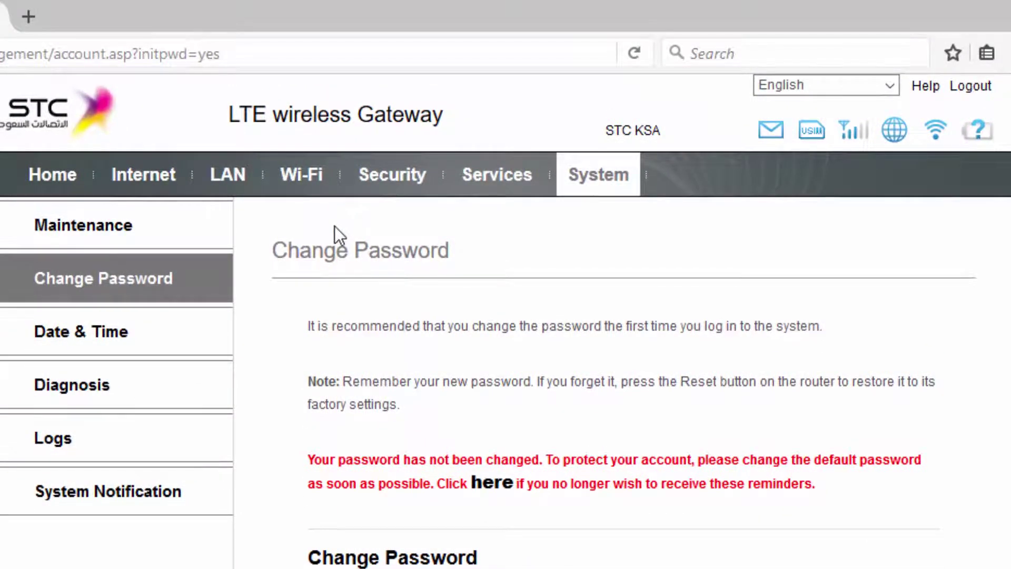
# Open Wi-Fi Settings and scroll down to the masked WPA-PSK key.
pyautogui.click(300, 182)
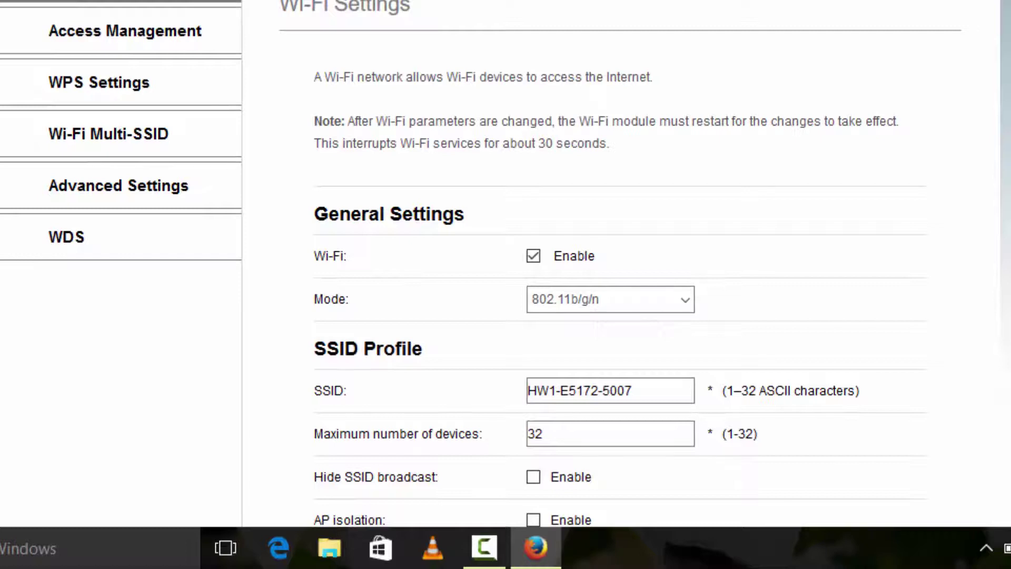
pyautogui.scroll(-4, 447, 58)
pyautogui.scroll(-3, 476, 90)
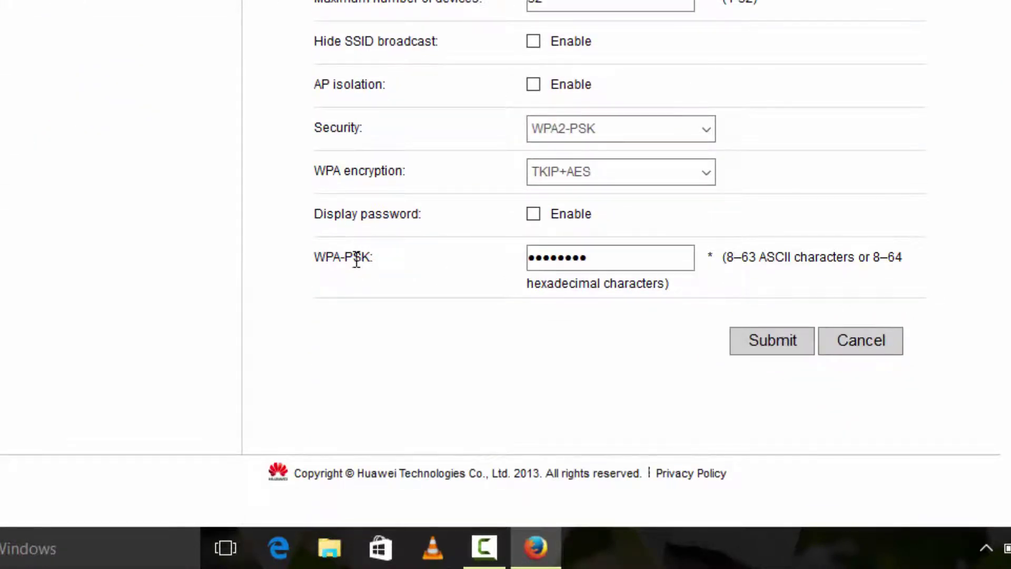
pyautogui.click(554, 257)
pyautogui.moveTo(573, 260); pyautogui.dragTo(501, 271)
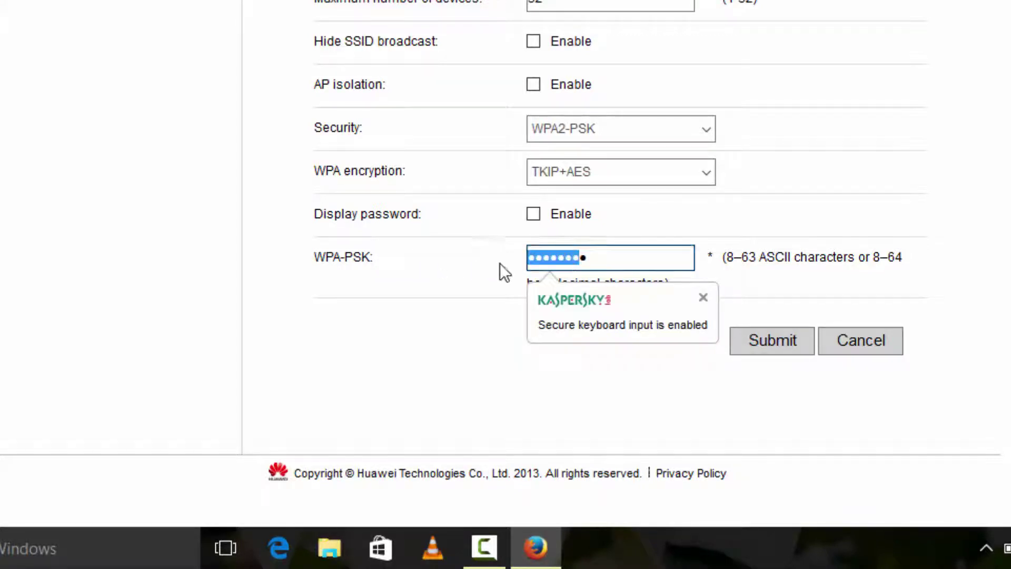
pyautogui.click(501, 269)
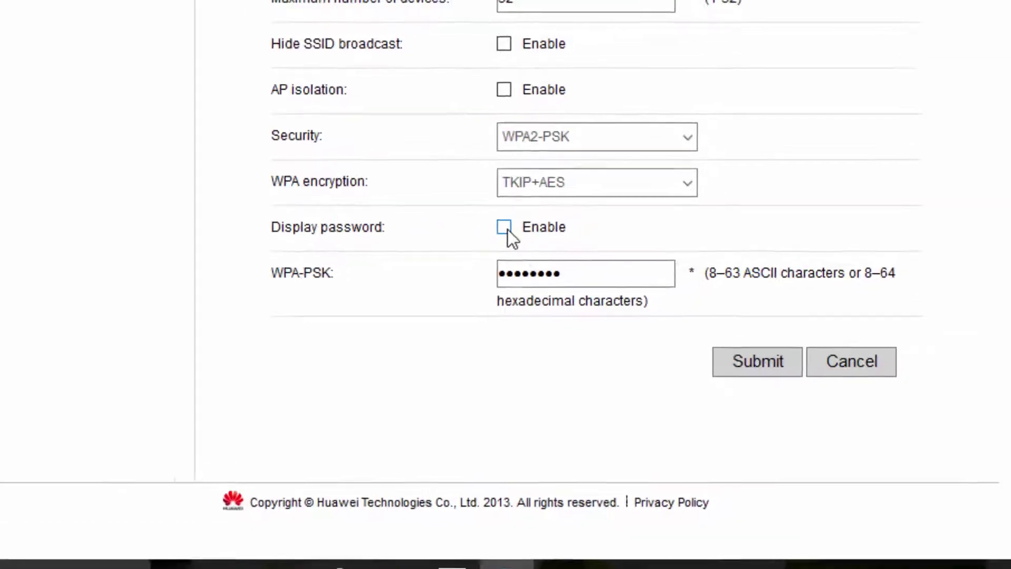
# Toggle the Display password option, check the key value, and return to the page top.
pyautogui.click(505, 229)
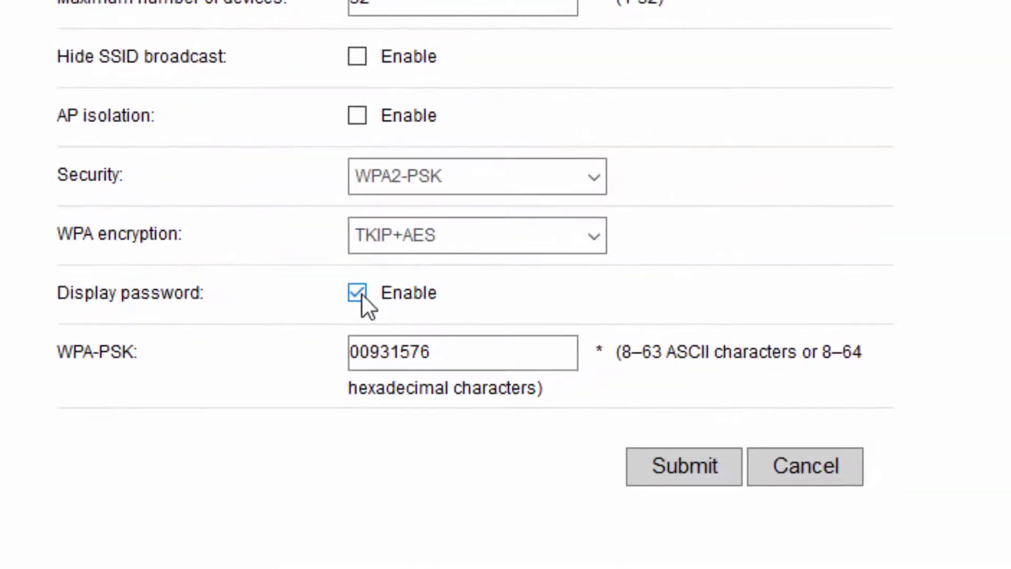
pyautogui.click(448, 351)
pyautogui.doubleClick(364, 352)
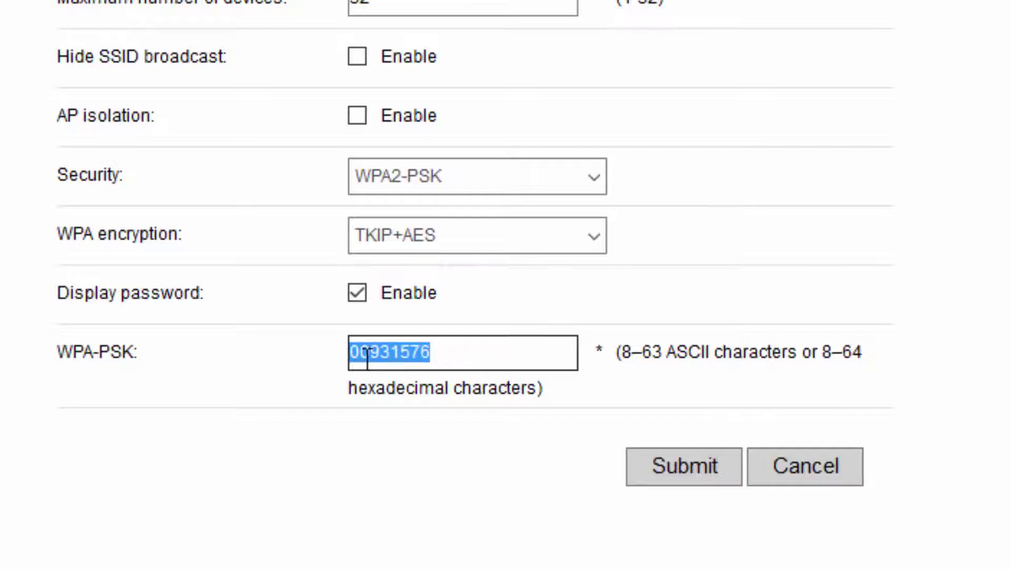
pyautogui.scroll(5, 413, 418)
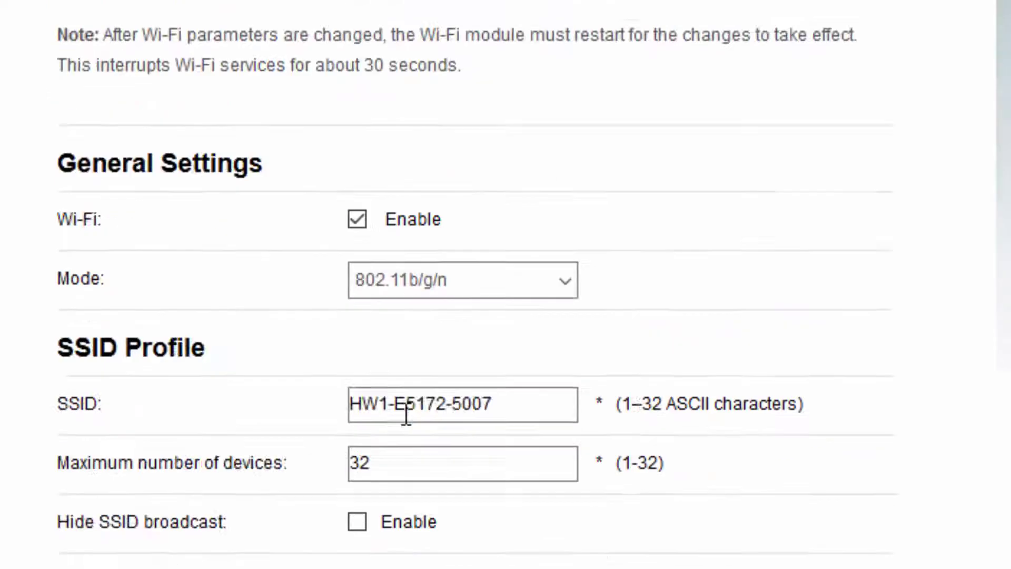
pyautogui.scroll(-5, 406, 410)
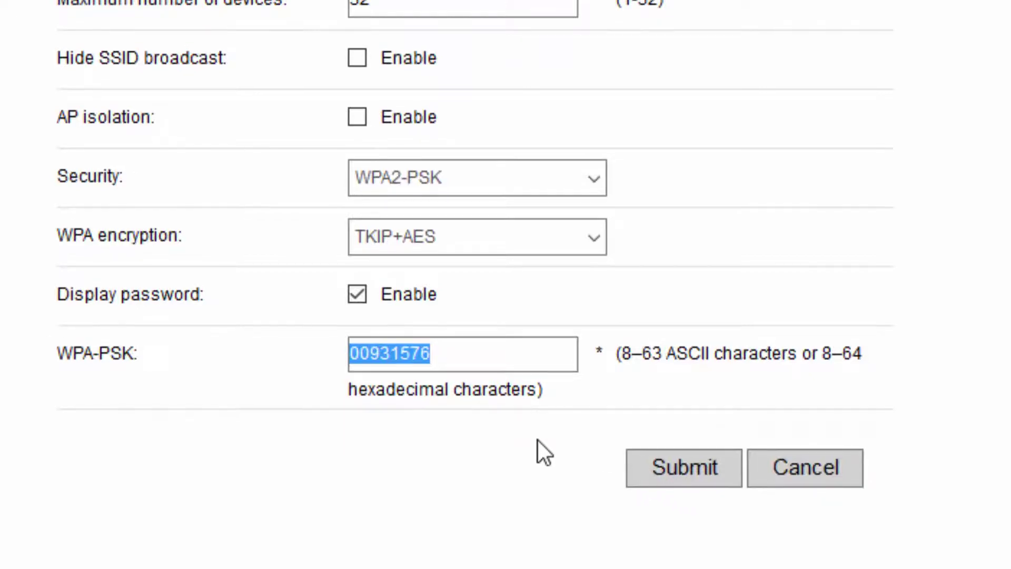
pyautogui.scroll(5, 538, 440)
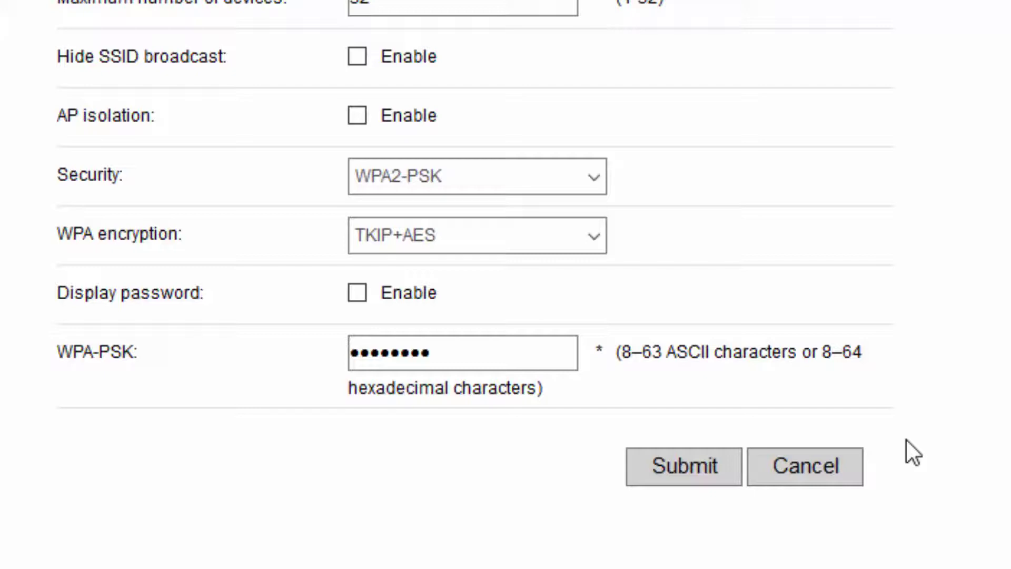
pyautogui.scroll(10, 906, 440)
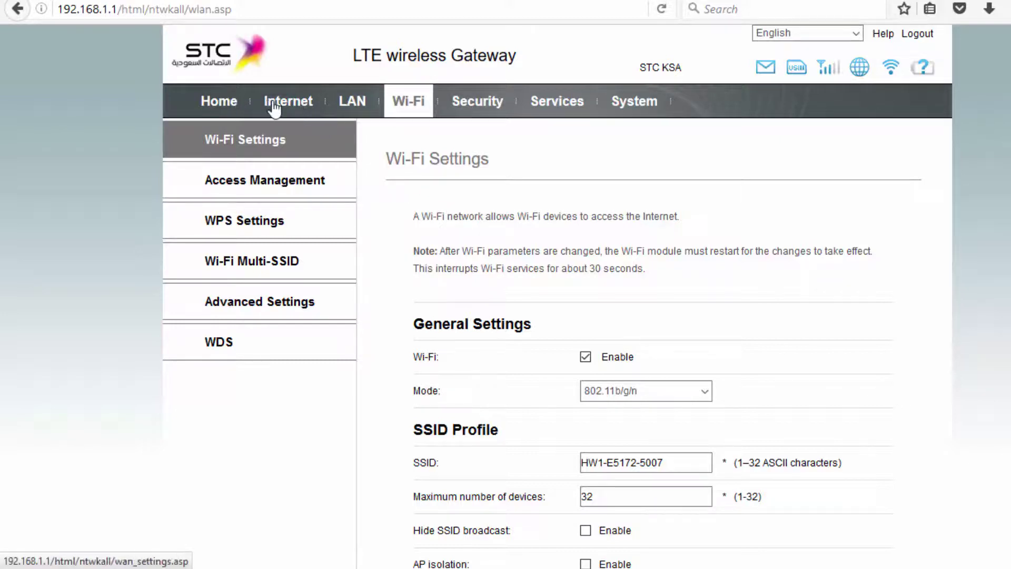
# Go to Home > Product Information and scroll down to the Device List.
pyautogui.click(232, 108)
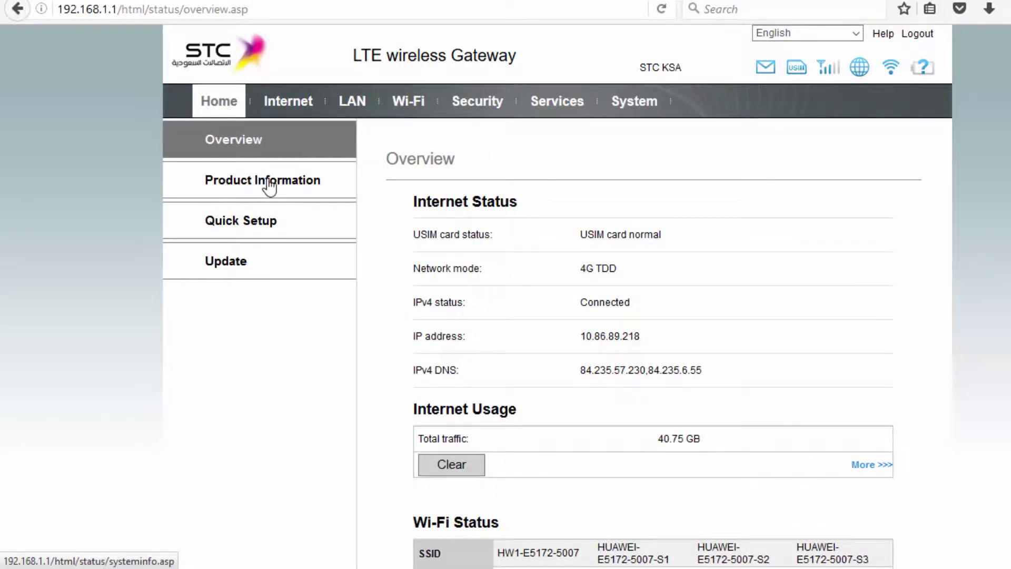
pyautogui.click(295, 189)
pyautogui.scroll(-4, 466, 245)
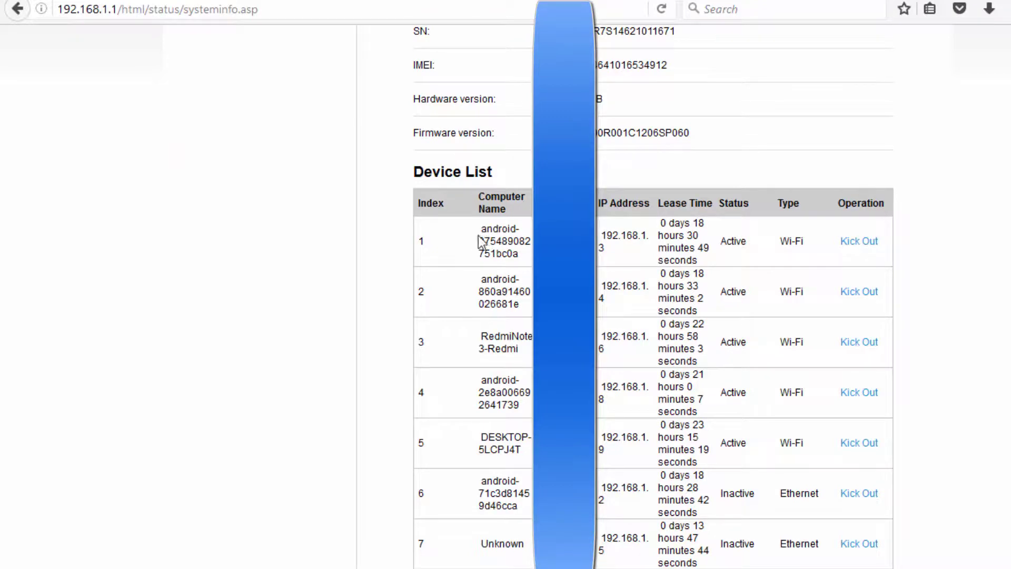
# Inspect the listed device names, including RedmiNote3-Redmi and DESKTOP-5LCPJ4T.
pyautogui.moveTo(479, 227); pyautogui.dragTo(516, 254)
pyautogui.click(475, 253)
pyautogui.moveTo(479, 226); pyautogui.dragTo(525, 262)
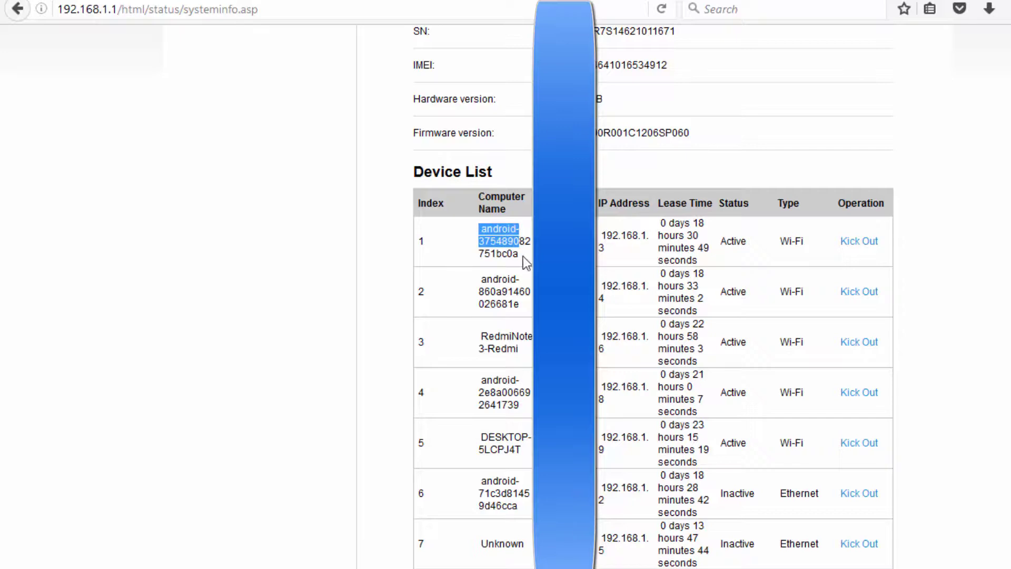
pyautogui.scroll(-3, 525, 262)
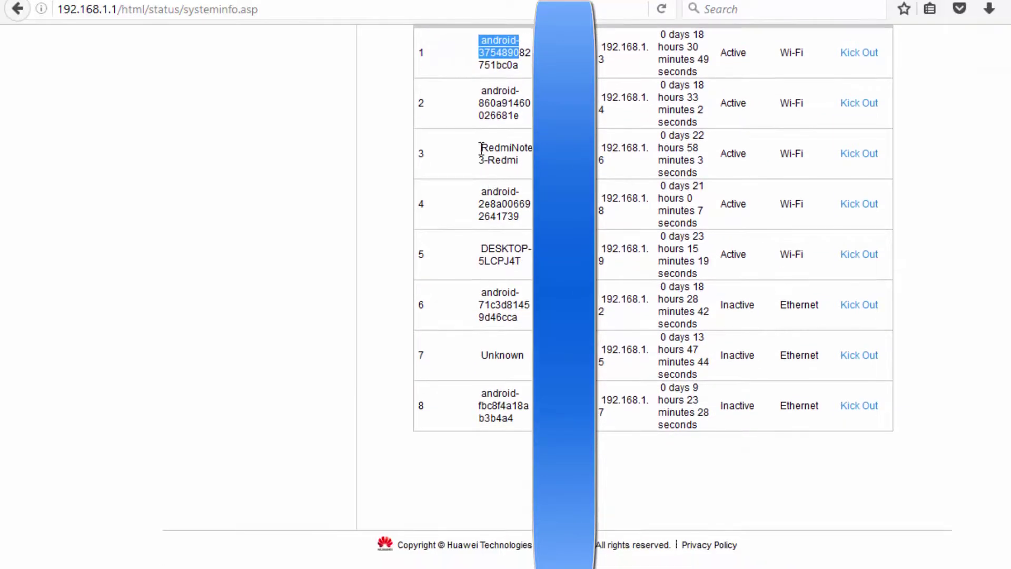
pyautogui.moveTo(481, 148); pyautogui.dragTo(516, 161)
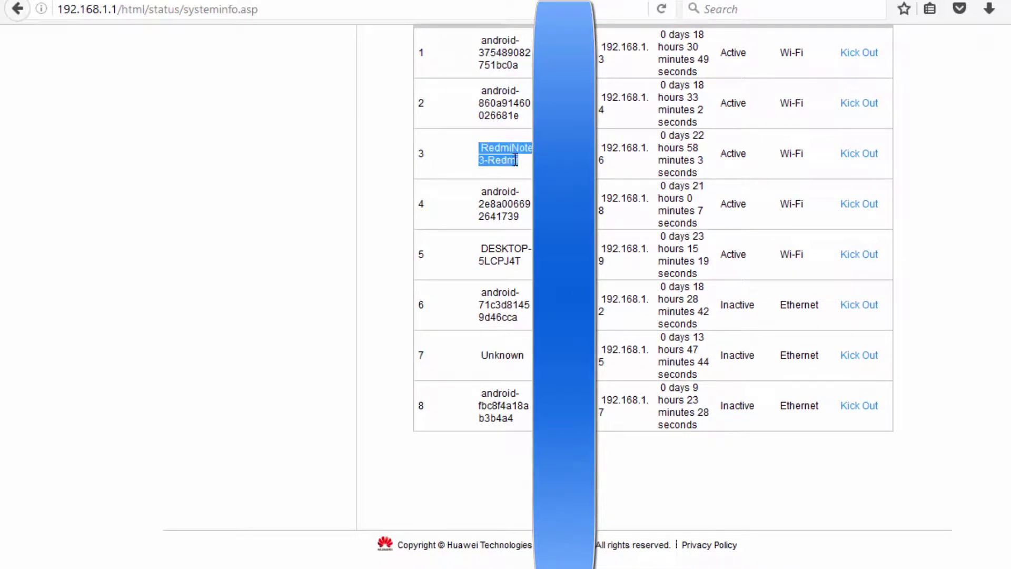
pyautogui.scroll(-1, 519, 221)
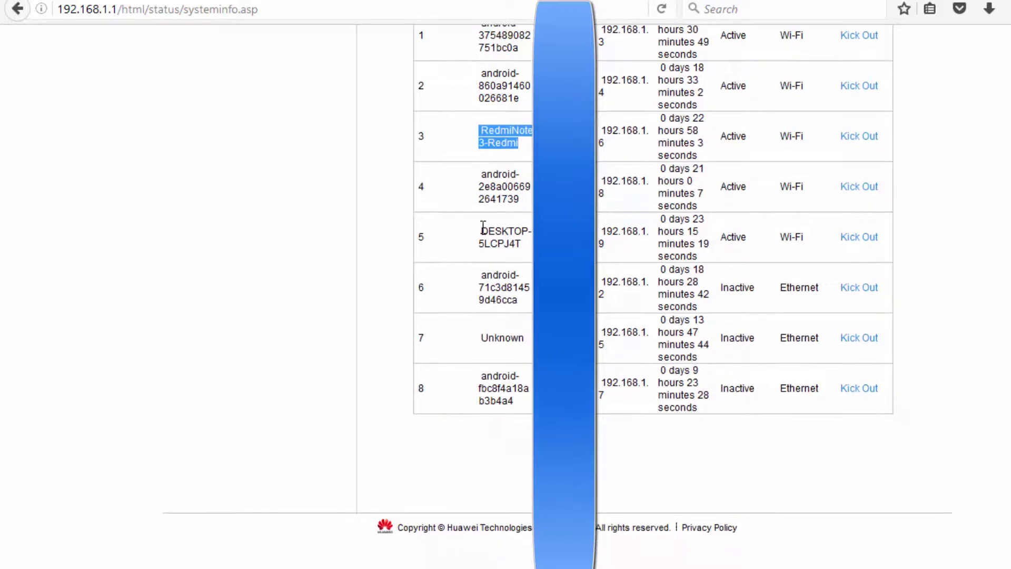
pyautogui.moveTo(480, 227); pyautogui.dragTo(530, 238)
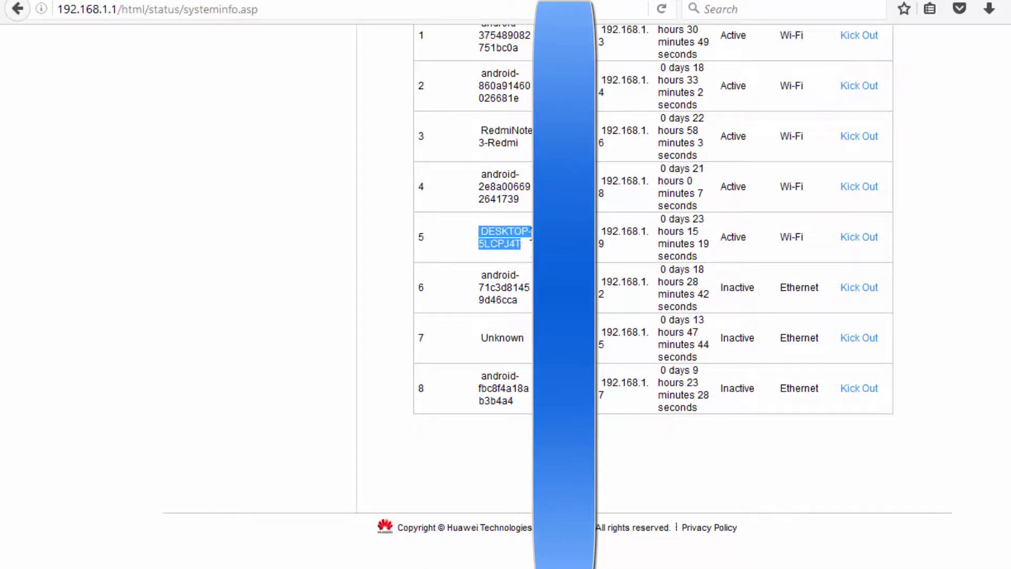
pyautogui.click(493, 270)
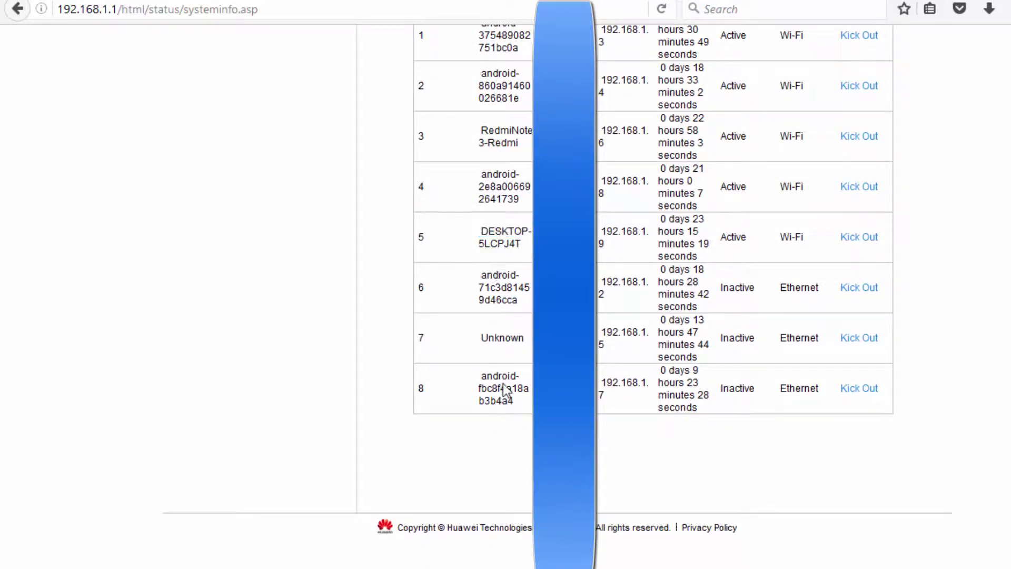
pyautogui.scroll(10, 511, 332)
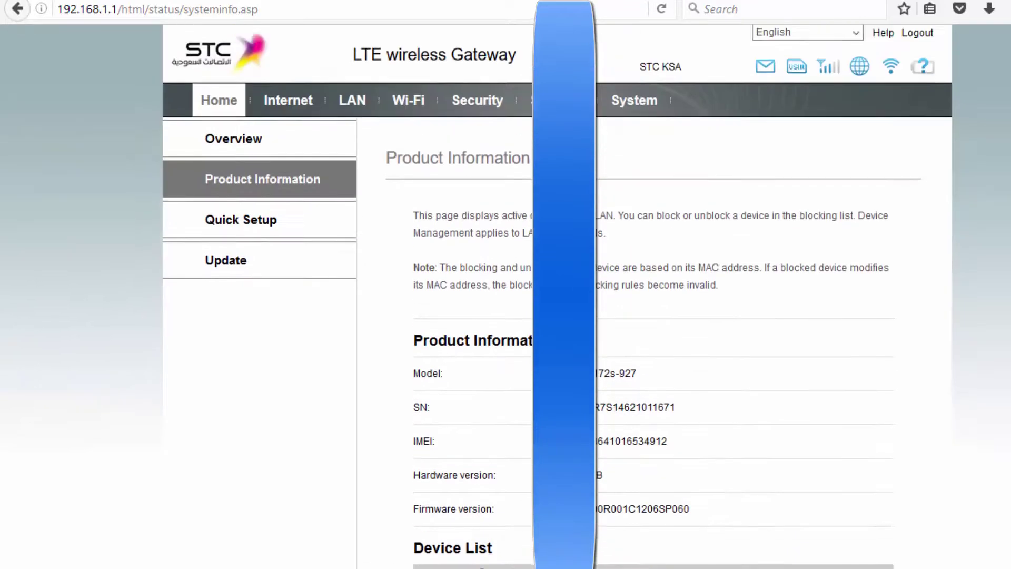
pyautogui.scroll(-7, 664, 306)
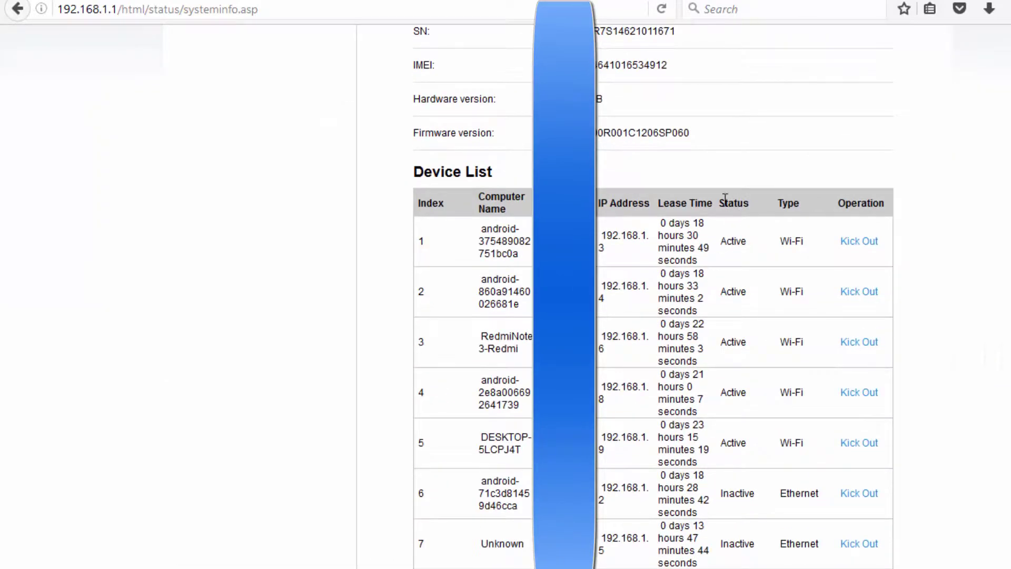
# Review device 1's row details and kick it off the network.
pyautogui.moveTo(719, 203); pyautogui.dragTo(751, 234)
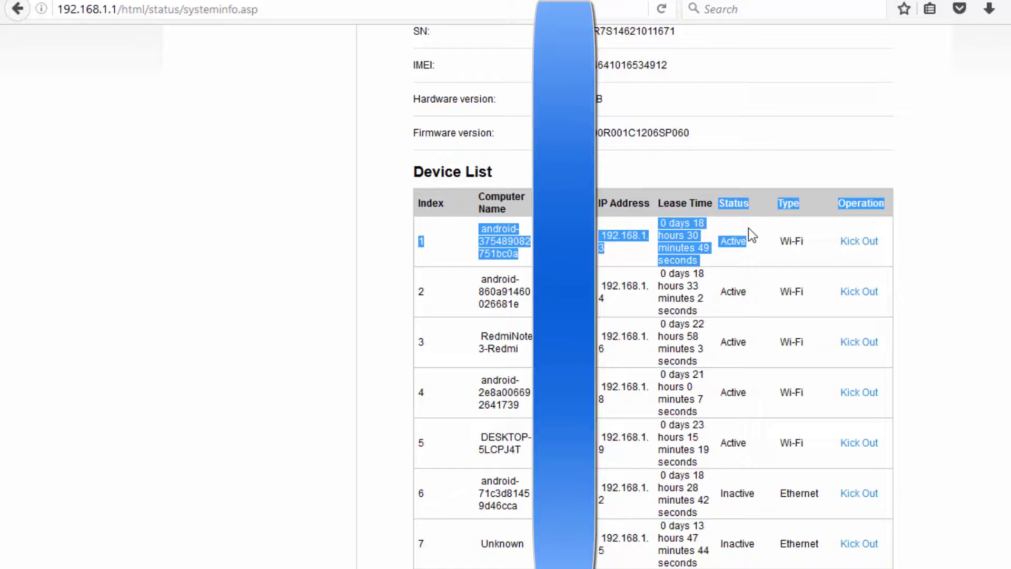
pyautogui.click(731, 256)
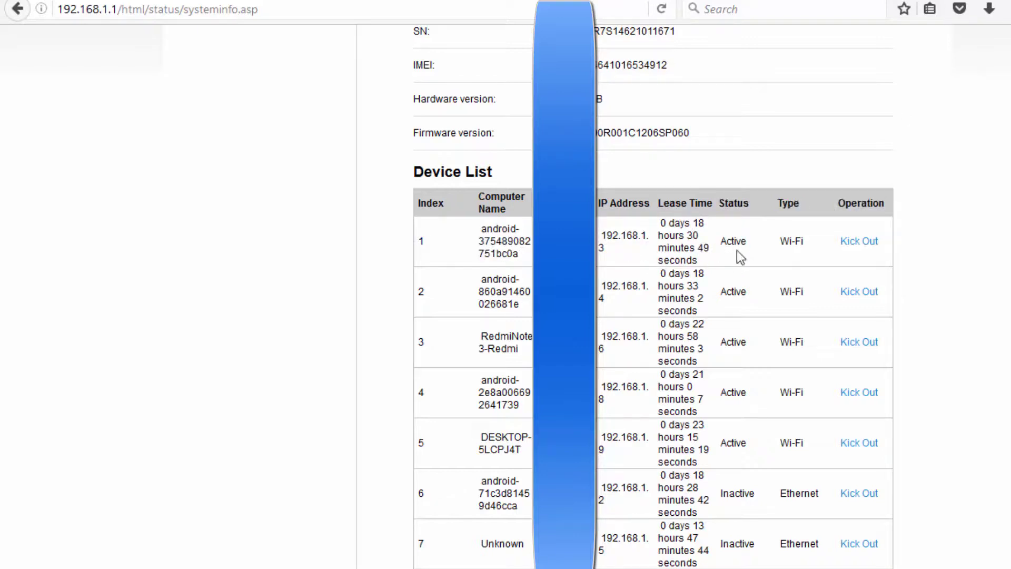
pyautogui.scroll(-3, 738, 255)
pyautogui.scroll(3, 741, 266)
pyautogui.click(859, 243)
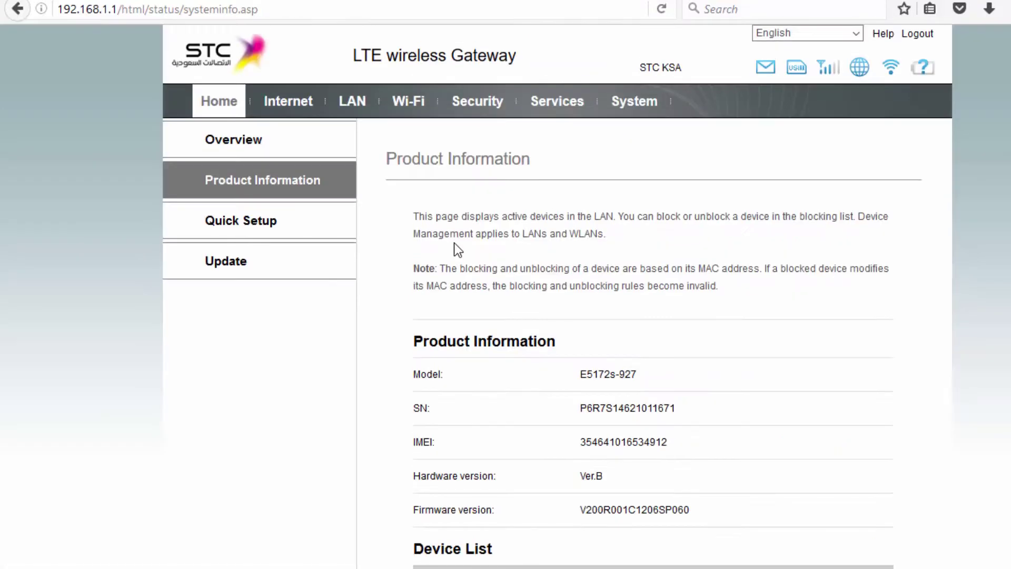